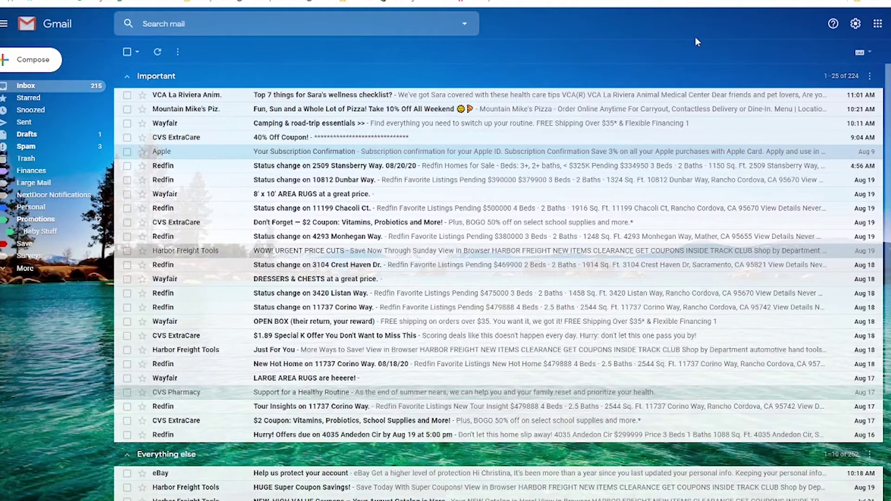
Switch the inbox type to Default and enable the Social and Promotions category tabs.
{"action": "left_click", "coordinate": [855, 24]}
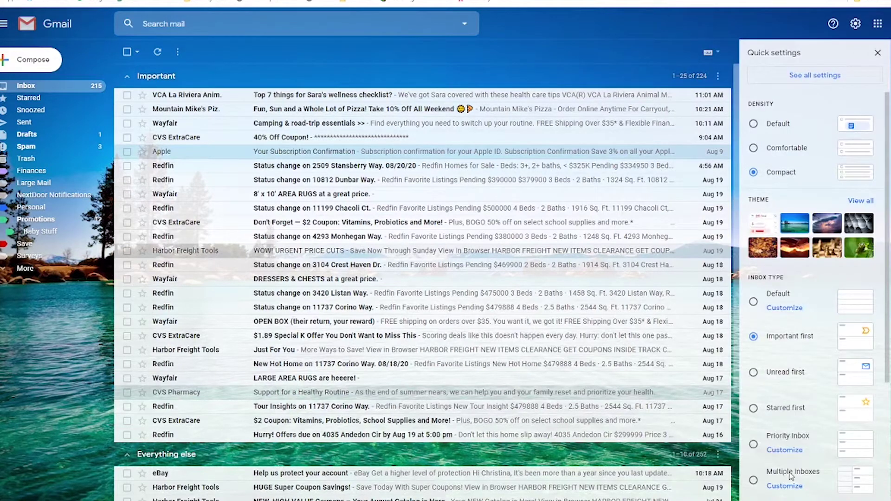
{"action": "scroll", "coordinate": [810, 388], "scroll_direction": "down", "scroll_amount": 2}
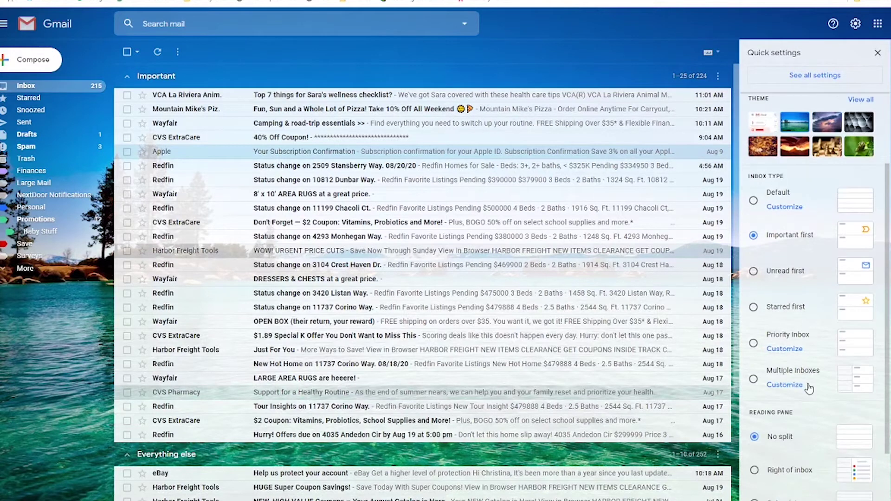
{"action": "left_click", "coordinate": [754, 201]}
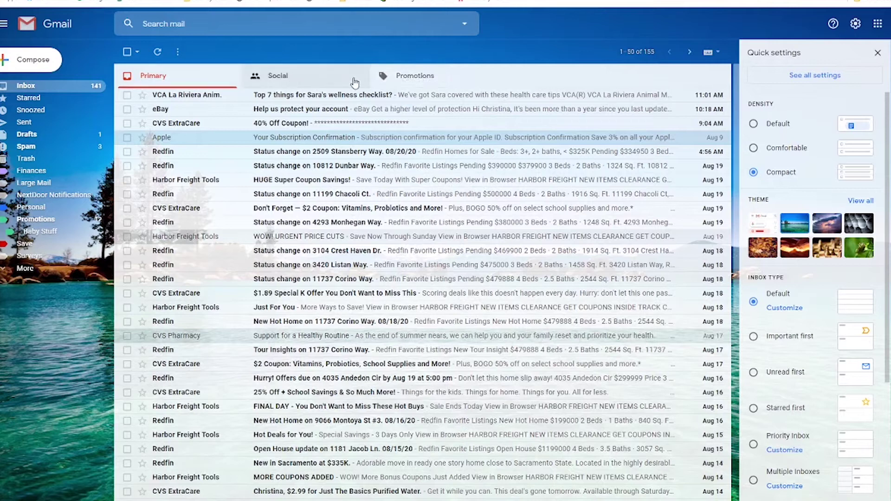
{"action": "left_click", "coordinate": [785, 308]}
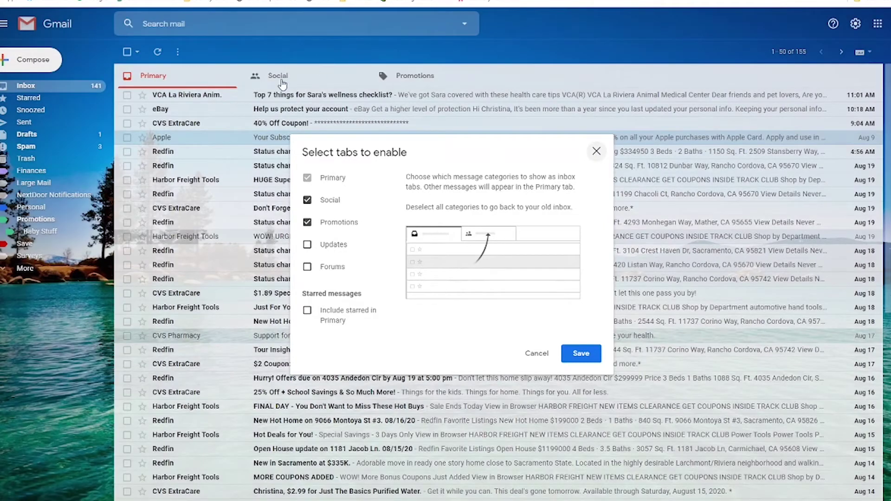
{"action": "left_click", "coordinate": [283, 85]}
Look through the Social and Promotions tabs, then return to Primary's 155 messages.
{"action": "left_click", "coordinate": [282, 85]}
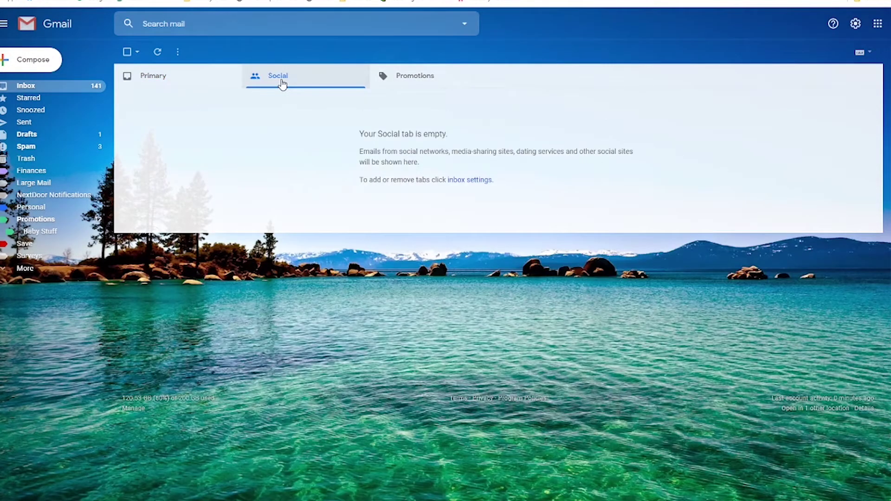
{"action": "left_click", "coordinate": [405, 79]}
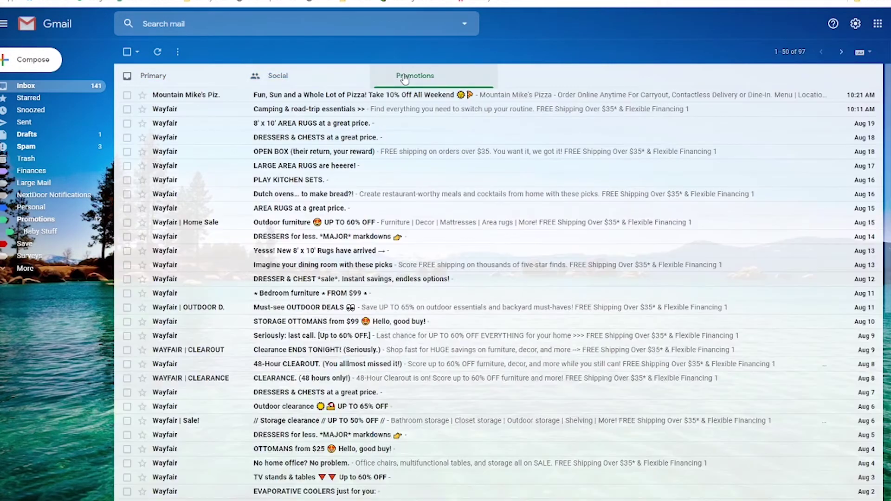
{"action": "left_click", "coordinate": [225, 81]}
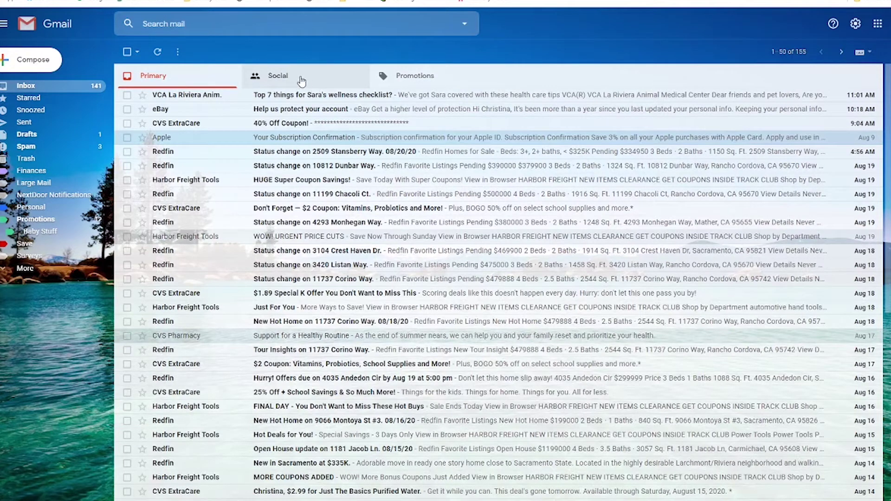
{"action": "left_click", "coordinate": [856, 24]}
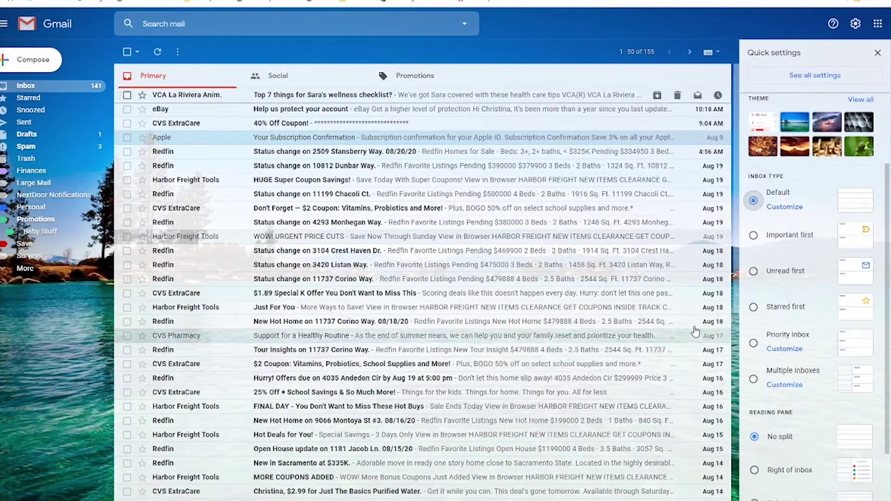
{"action": "left_click", "coordinate": [754, 236]}
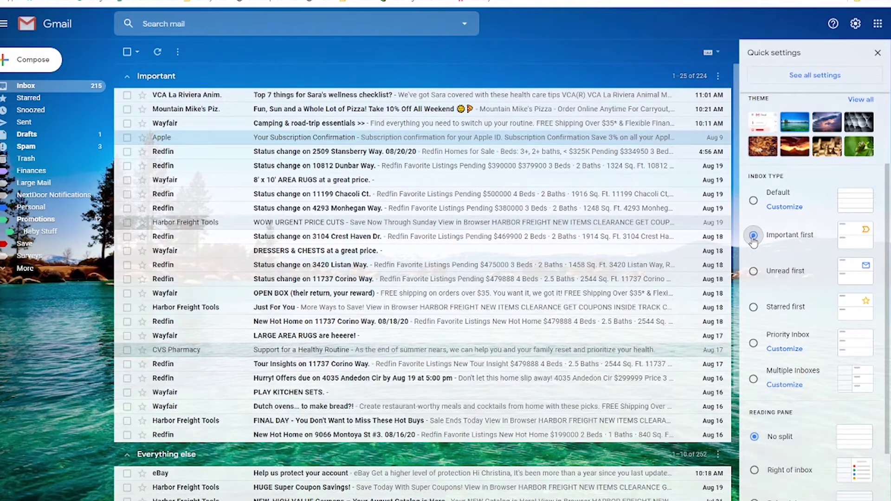
{"action": "left_click", "coordinate": [753, 272]}
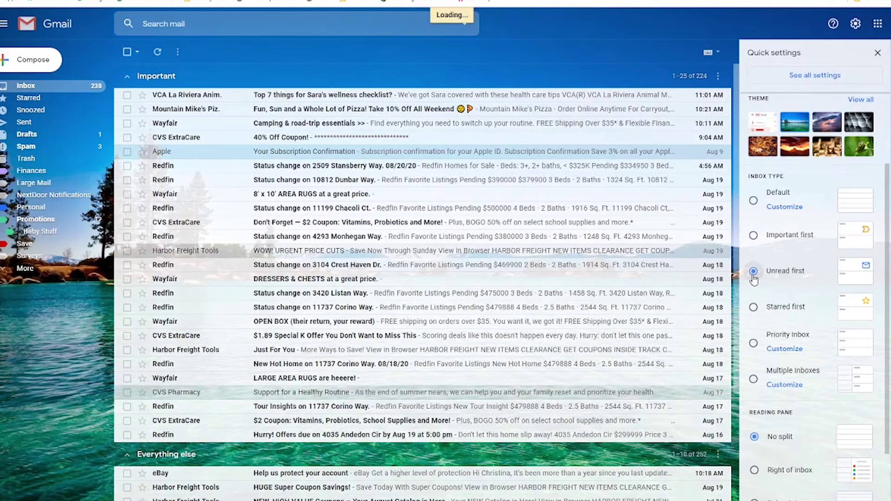
{"action": "left_click", "coordinate": [754, 311]}
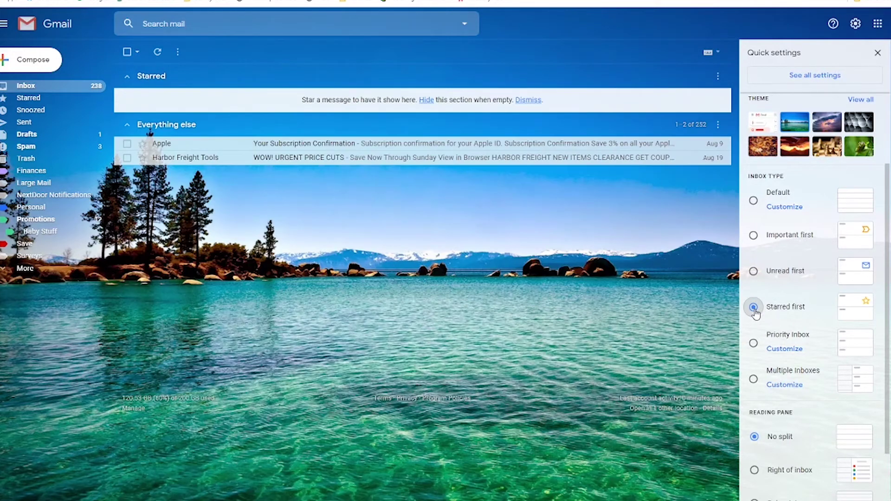
{"action": "left_click", "coordinate": [753, 343]}
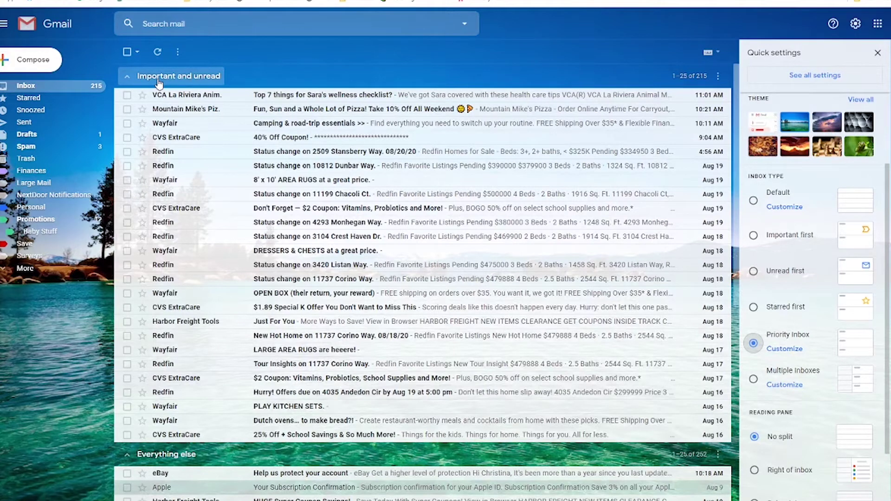
{"action": "left_click", "coordinate": [753, 380]}
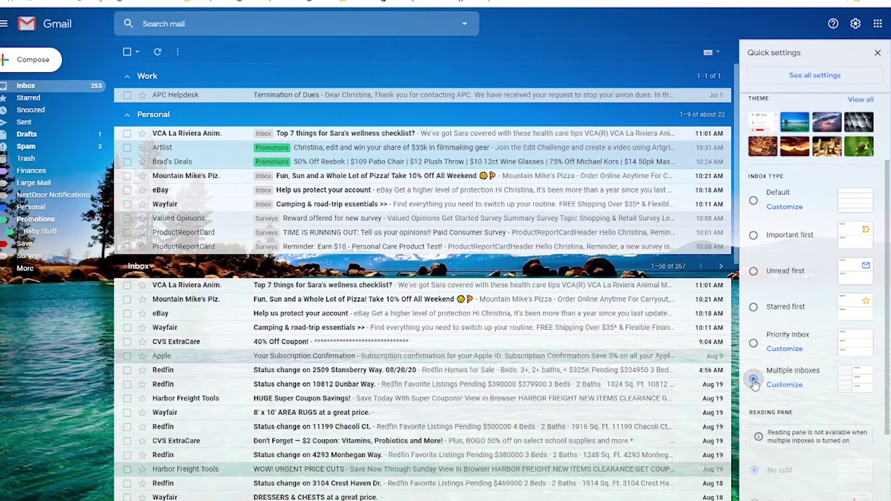
{"action": "left_click", "coordinate": [754, 237]}
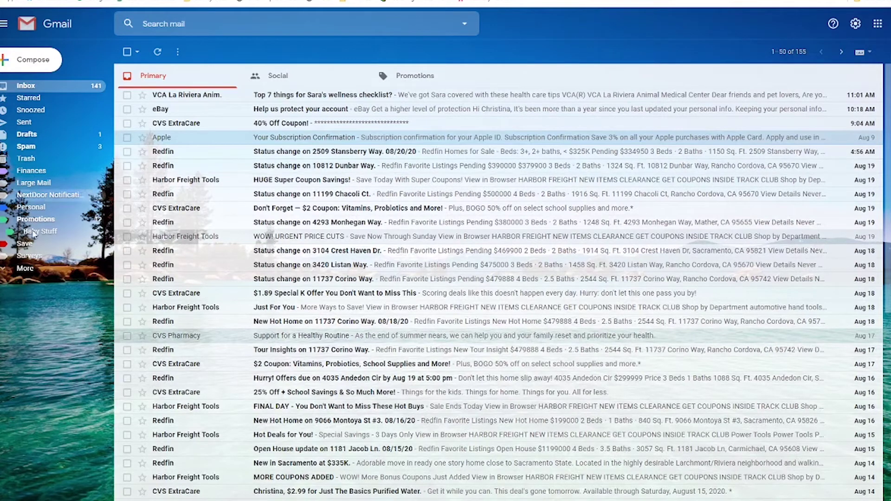
Expand the full label list in the sidebar and start creating a new label.
{"action": "left_click", "coordinate": [31, 270]}
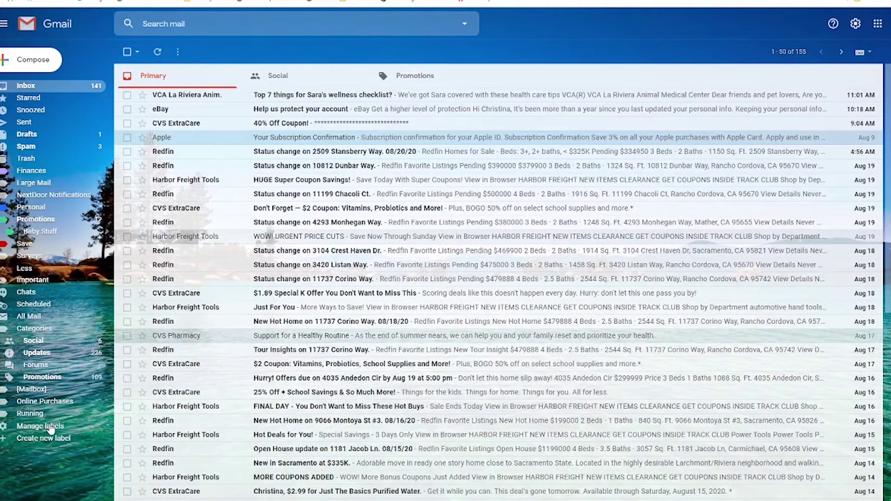
{"action": "left_click", "coordinate": [46, 440]}
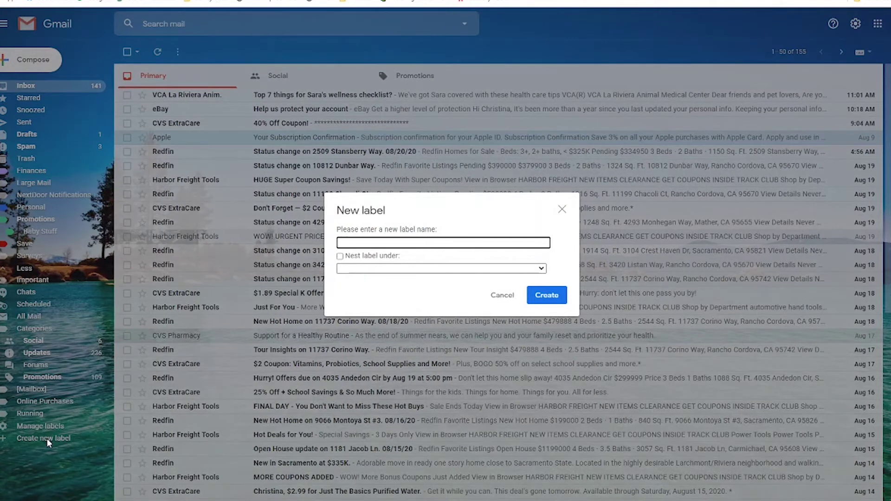
Create a label named 'Redfin' nested under the Promotions label.
{"action": "type", "text": "Red"}
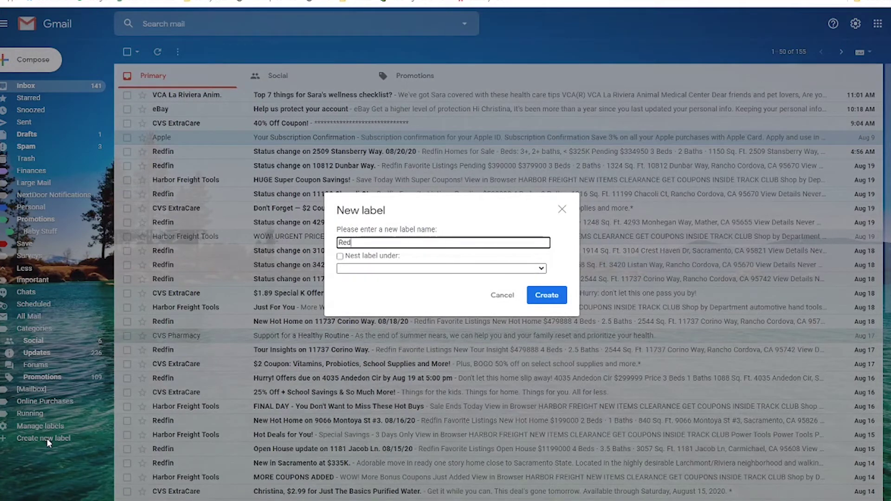
{"action": "type", "text": "fin"}
{"action": "left_click", "coordinate": [472, 270]}
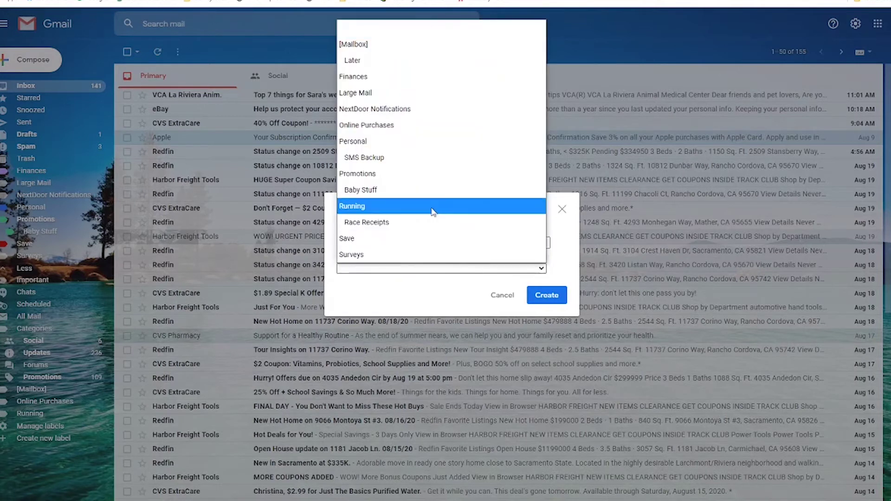
{"action": "left_click", "coordinate": [425, 170]}
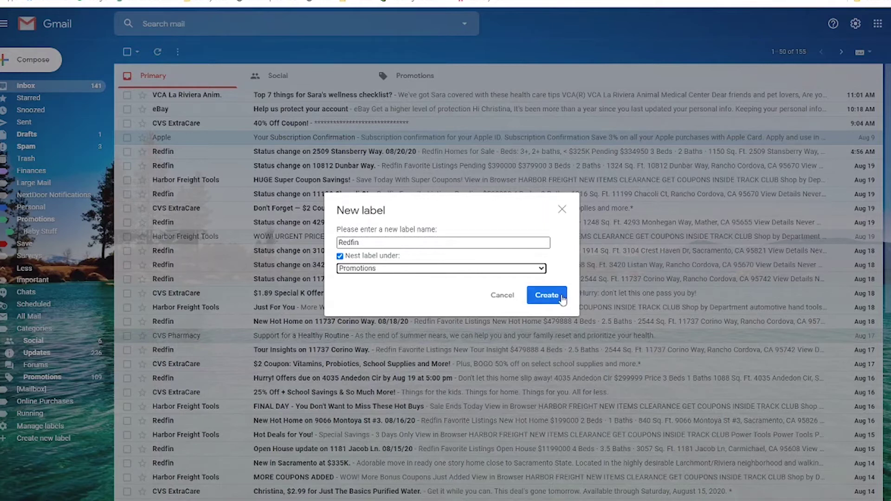
{"action": "left_click", "coordinate": [549, 301]}
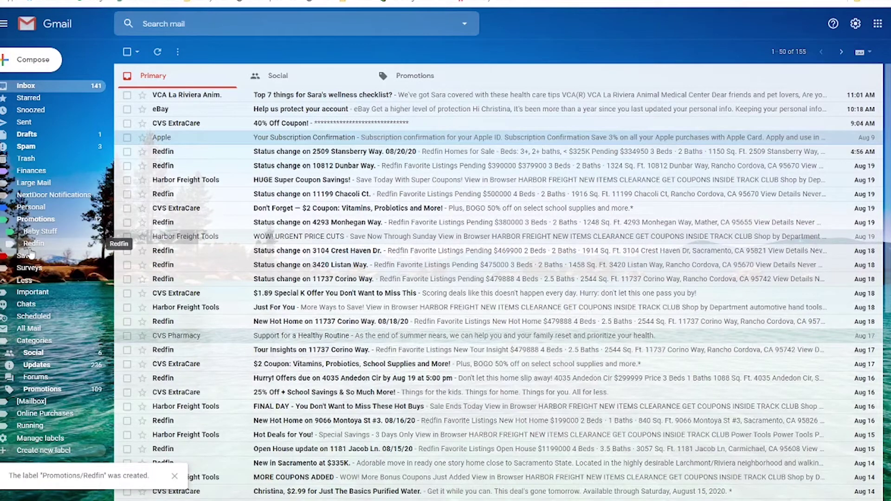
Assign a colour swatch to the Promotions/Redfin label.
{"action": "left_click", "coordinate": [102, 248]}
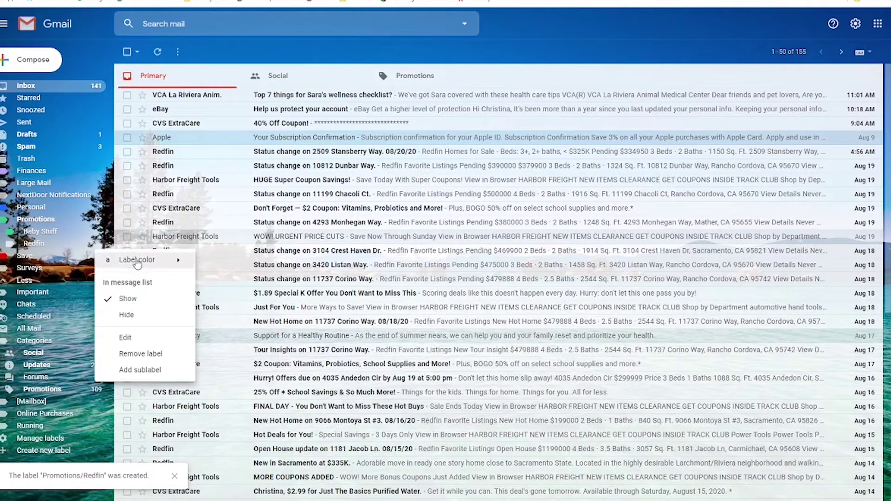
{"action": "mouse_move", "coordinate": [138, 263]}
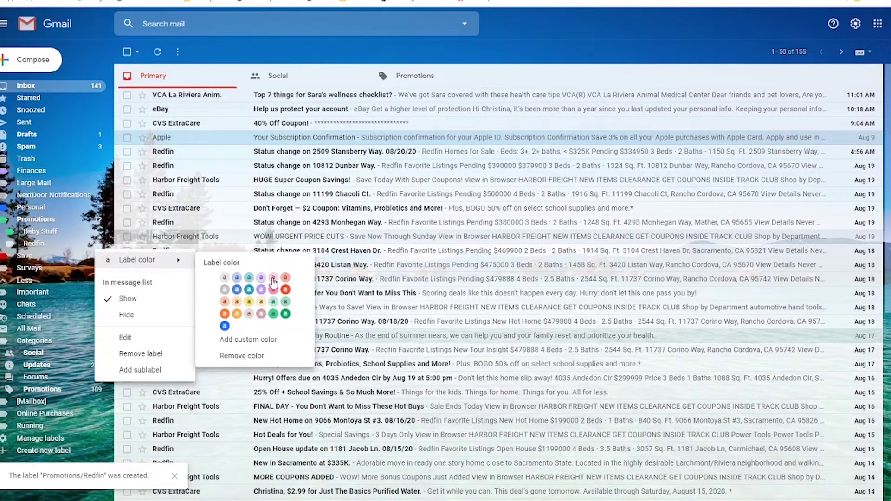
{"action": "left_click", "coordinate": [285, 291]}
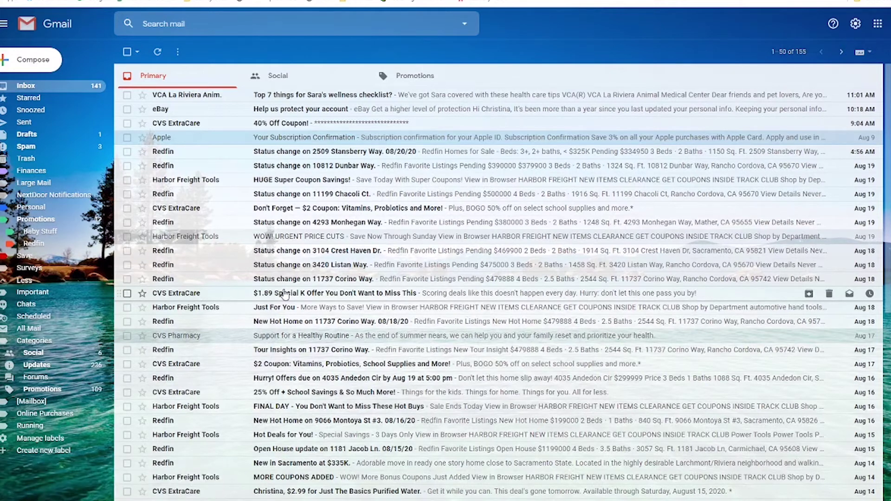
Select a Redfin status-change email and start a filter for messages like it.
{"action": "left_click", "coordinate": [127, 152]}
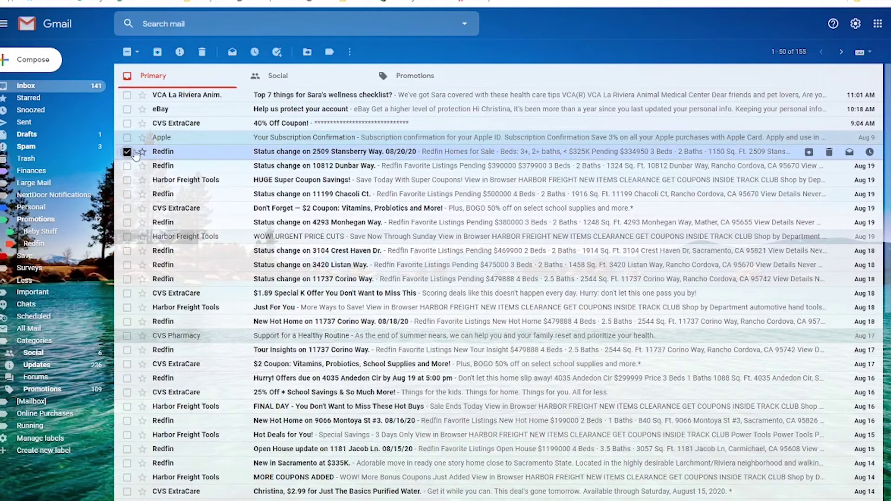
{"action": "left_click", "coordinate": [349, 53]}
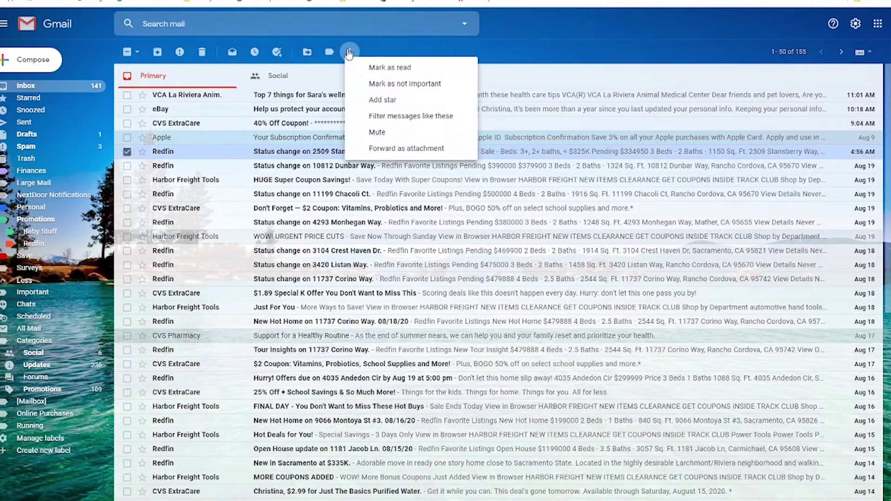
{"action": "left_click", "coordinate": [425, 117]}
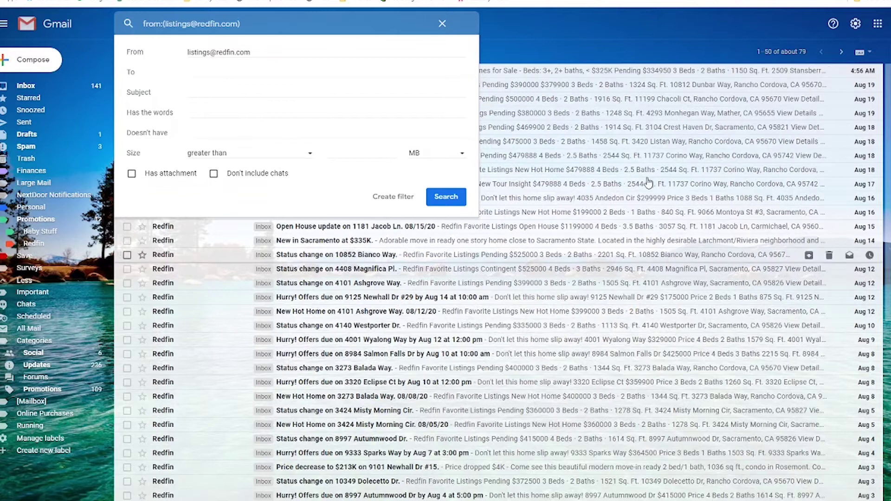
Continue the Redfin sender filter on to its list of actions.
{"action": "left_click", "coordinate": [398, 199]}
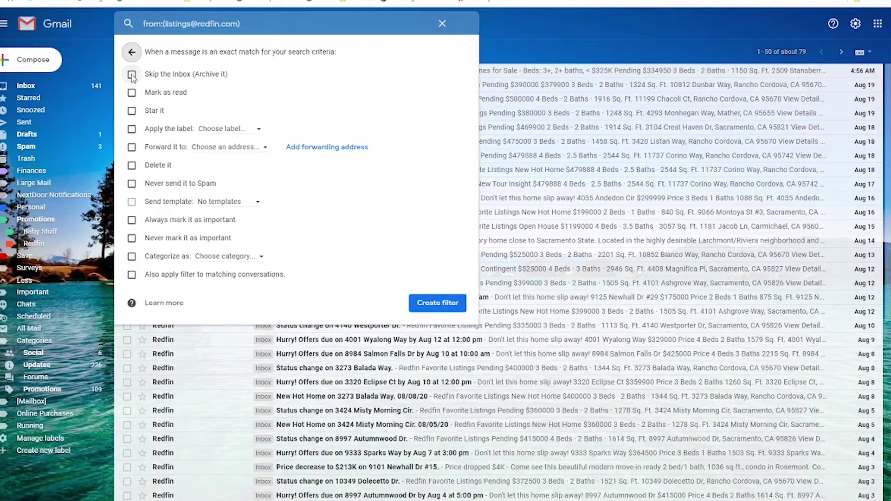
Filter Redfin mail to skip the inbox, mark as read, label Promotions/Redfin, including existing conversations.
{"action": "left_click", "coordinate": [132, 75]}
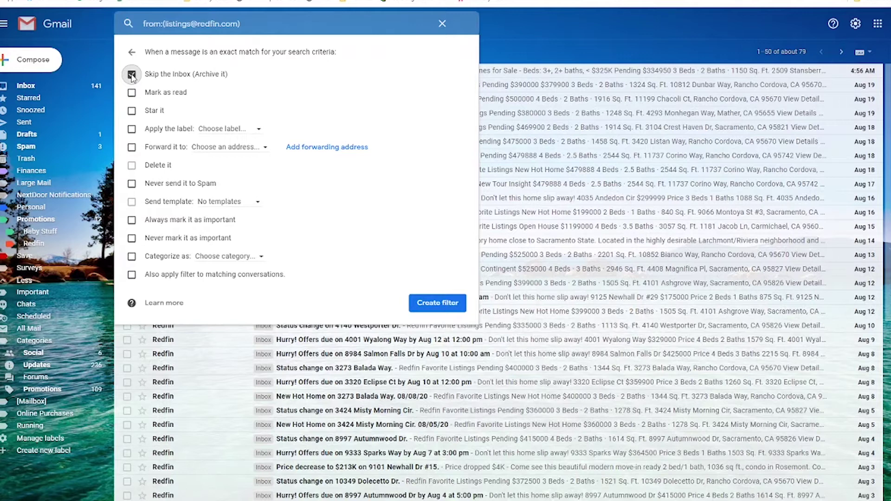
{"action": "left_click", "coordinate": [132, 93]}
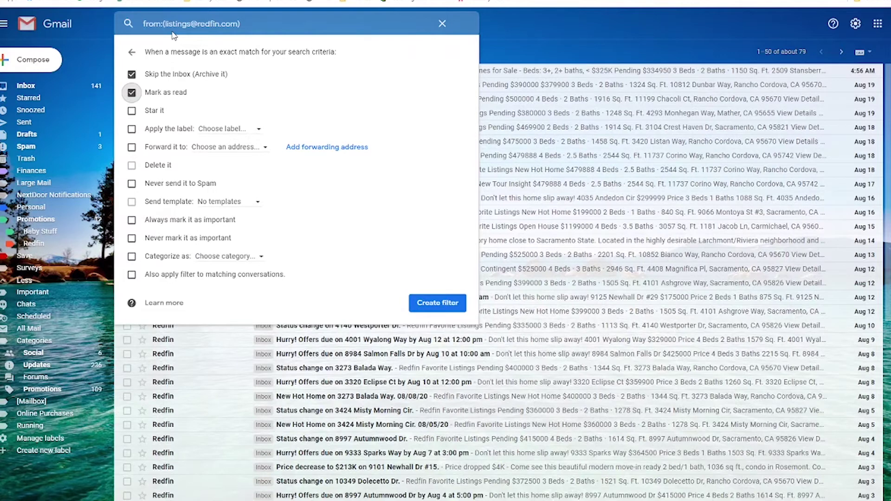
{"action": "left_click", "coordinate": [132, 128]}
{"action": "left_click", "coordinate": [231, 132]}
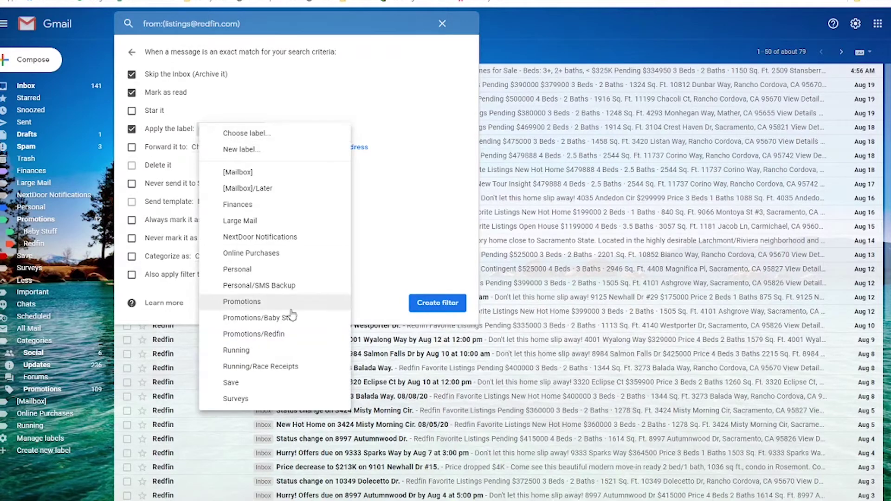
{"action": "left_click", "coordinate": [293, 338]}
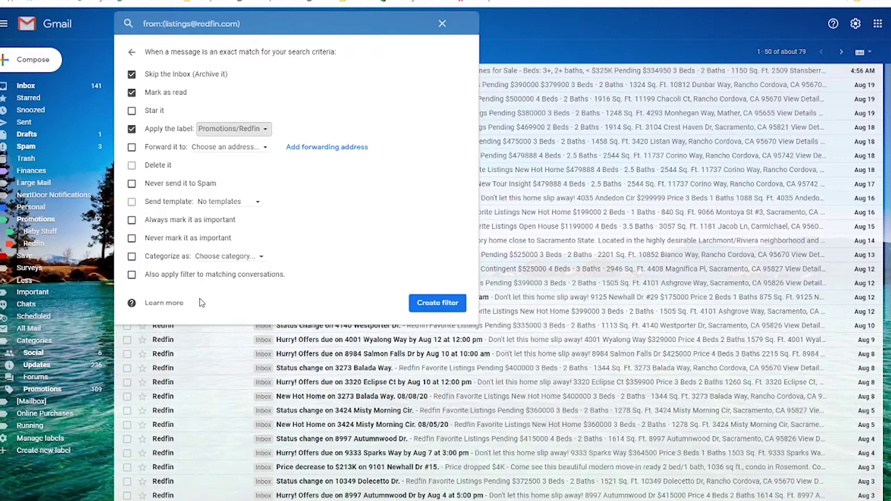
{"action": "left_click", "coordinate": [132, 275]}
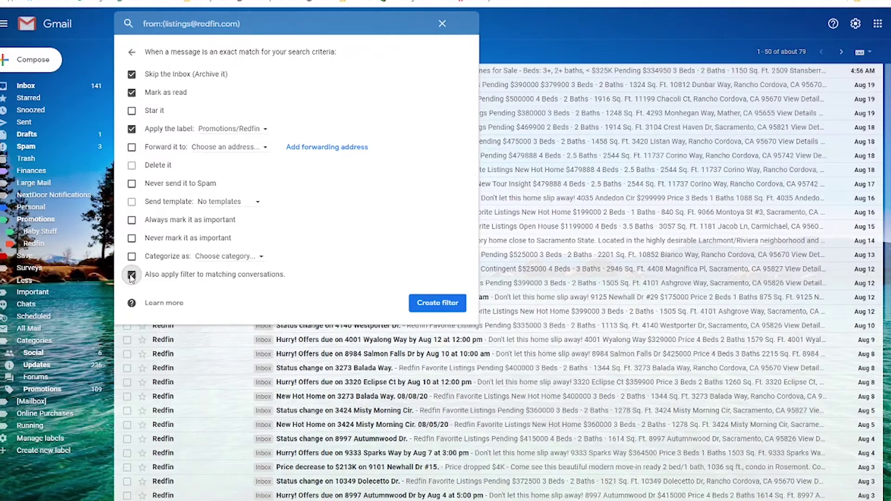
{"action": "left_click", "coordinate": [448, 307]}
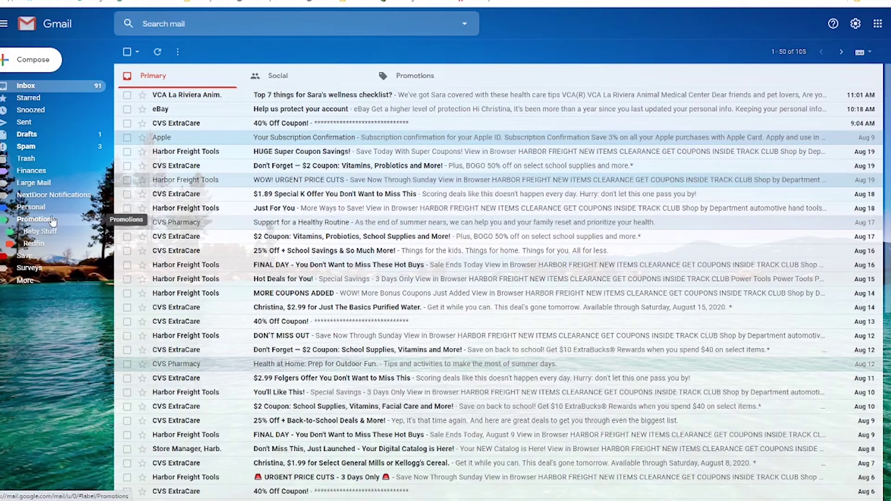
Check the filtered mail in the Promotions/Redfin label, then view All Mail.
{"action": "left_click", "coordinate": [49, 245]}
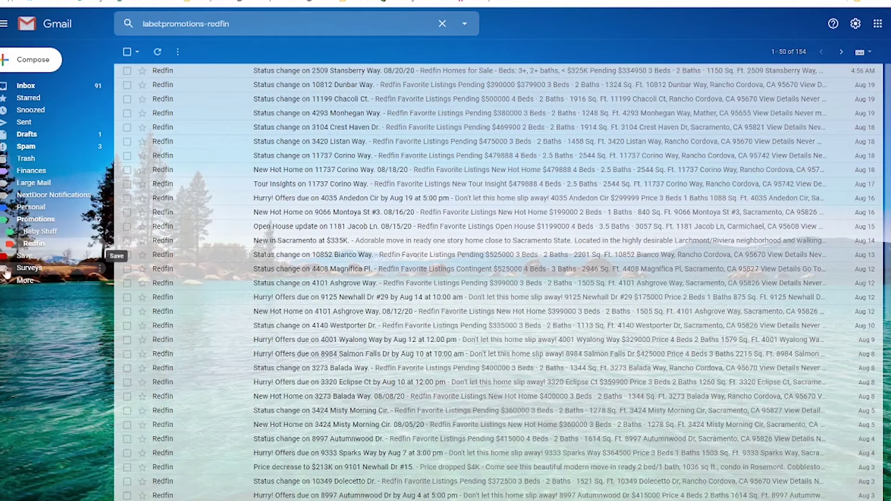
{"action": "left_click", "coordinate": [27, 281]}
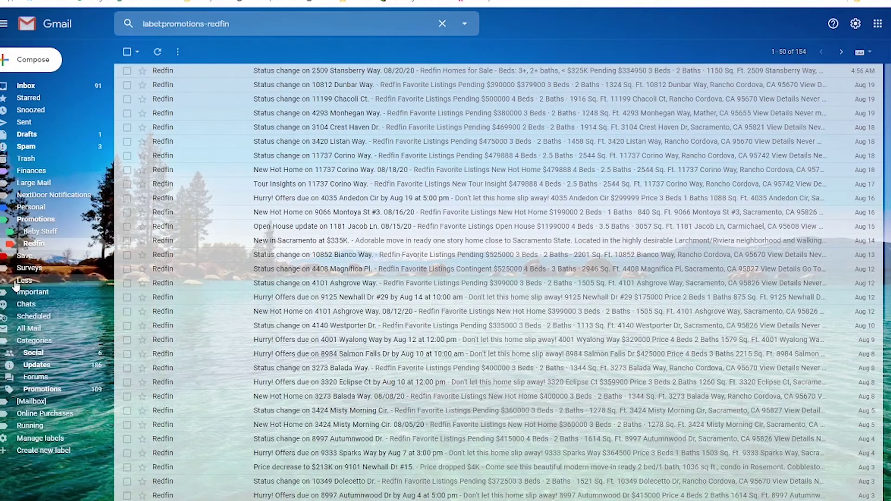
{"action": "left_click", "coordinate": [47, 333]}
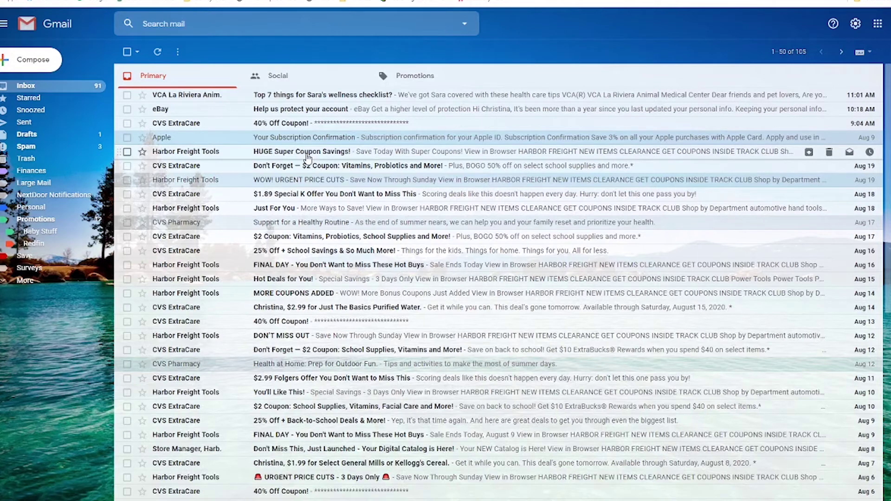
Open the Harbor Freight 'HUGE Super Coupon Savings!' email and show the entire clipped message.
{"action": "left_click", "coordinate": [308, 158]}
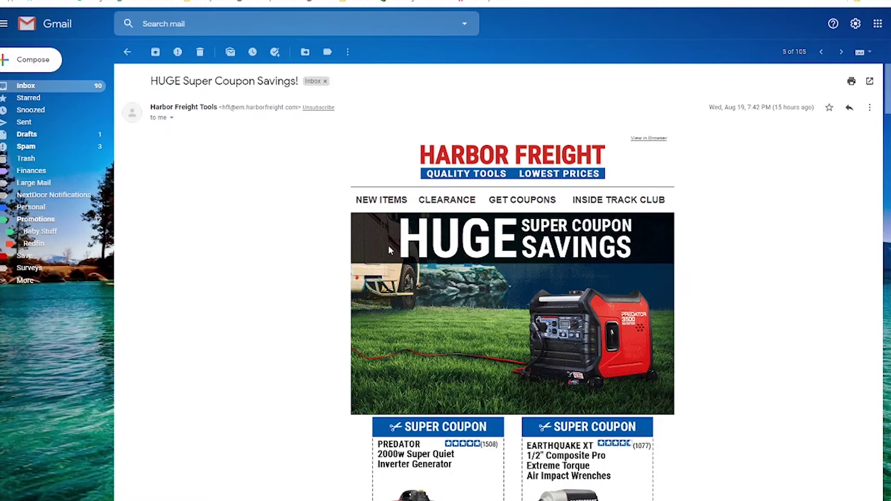
{"action": "scroll", "coordinate": [764, 293], "scroll_direction": "down", "scroll_amount": 20}
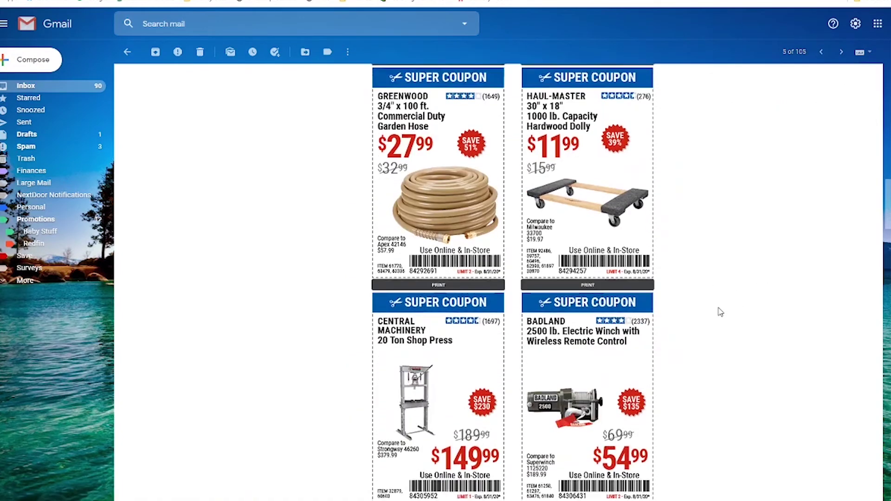
{"action": "scroll", "coordinate": [720, 312], "scroll_direction": "down", "scroll_amount": 15}
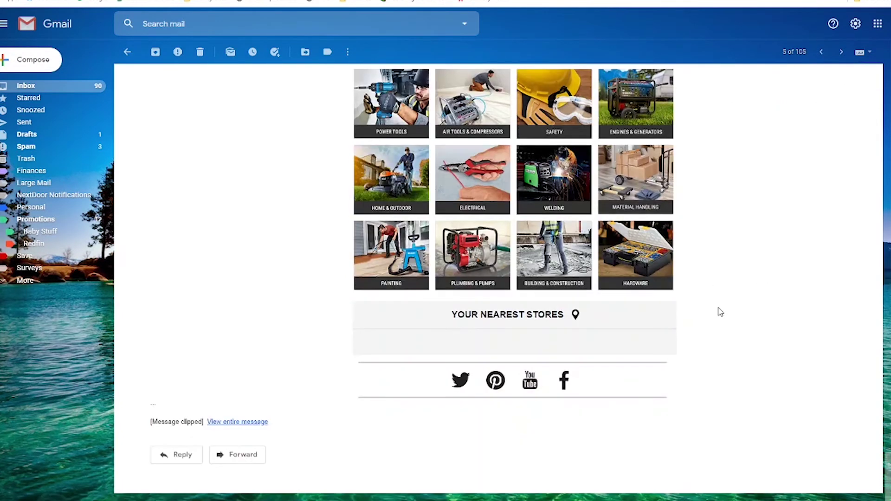
{"action": "left_click", "coordinate": [249, 423]}
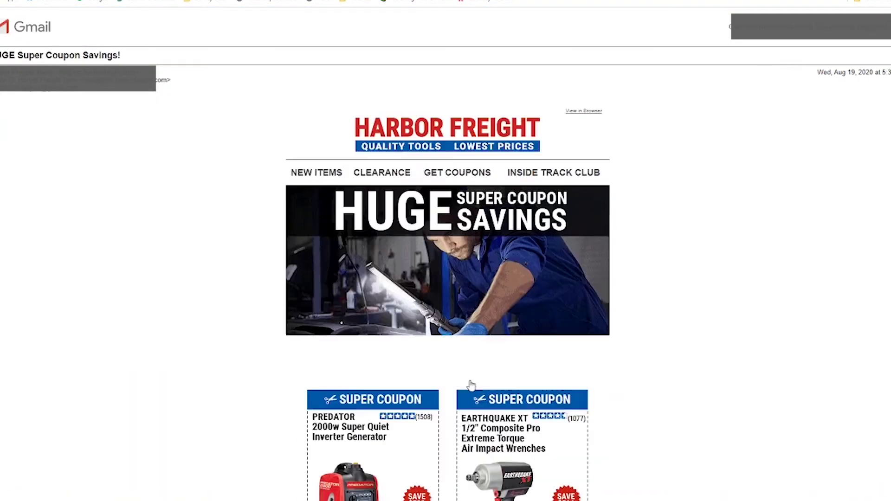
Read through the full Harbor Freight message, then bring up Unsubscribe and dismiss its prompt.
{"action": "scroll", "coordinate": [472, 384], "scroll_direction": "down", "scroll_amount": 17}
{"action": "scroll", "coordinate": [536, 373], "scroll_direction": "down", "scroll_amount": 20}
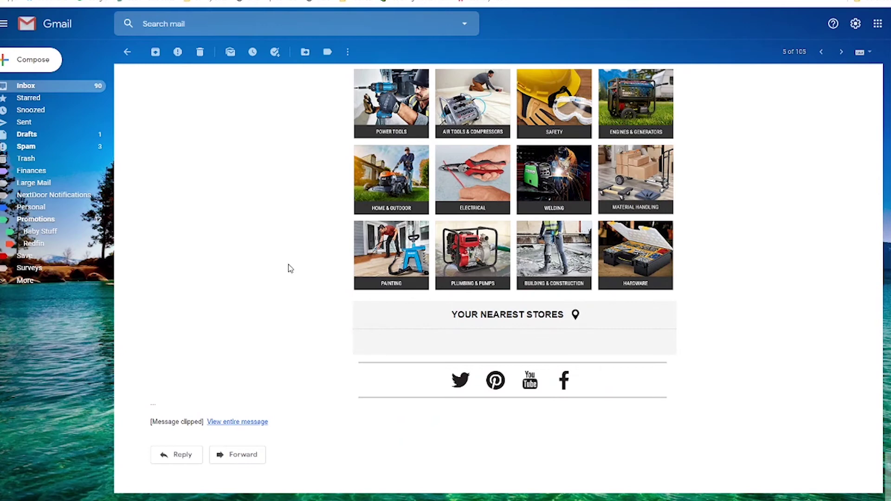
{"action": "scroll", "coordinate": [291, 270], "scroll_direction": "up", "scroll_amount": 7}
{"action": "scroll", "coordinate": [291, 270], "scroll_direction": "up", "scroll_amount": 20}
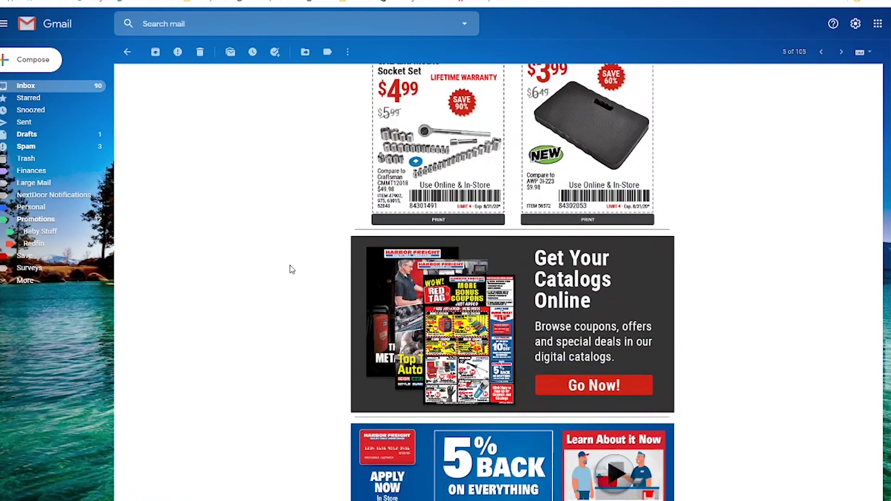
{"action": "scroll", "coordinate": [291, 270], "scroll_direction": "up", "scroll_amount": 10}
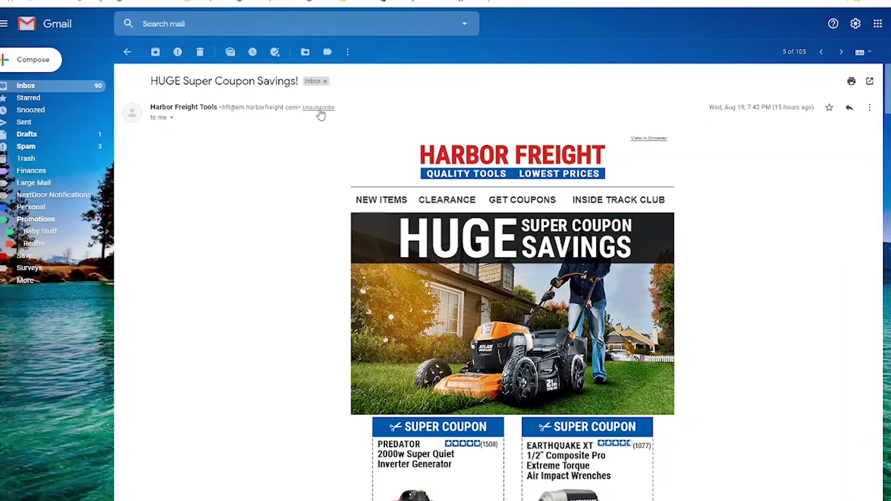
{"action": "left_click", "coordinate": [319, 108]}
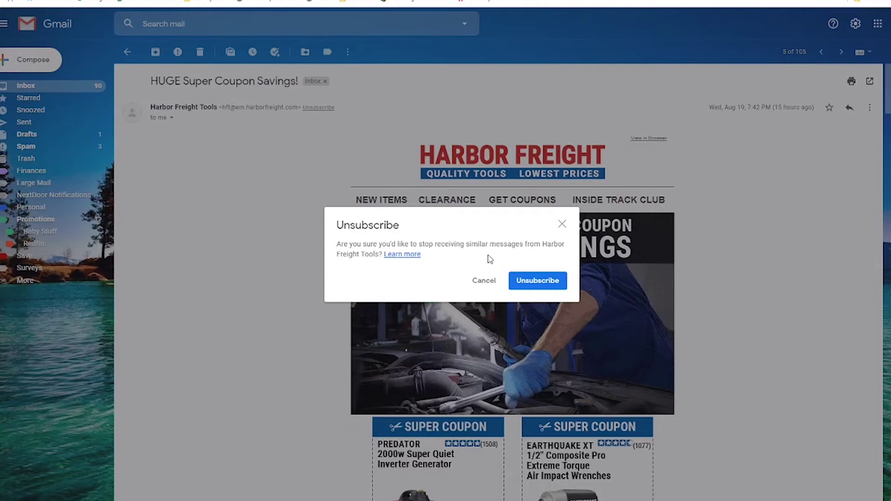
{"action": "left_click", "coordinate": [563, 225]}
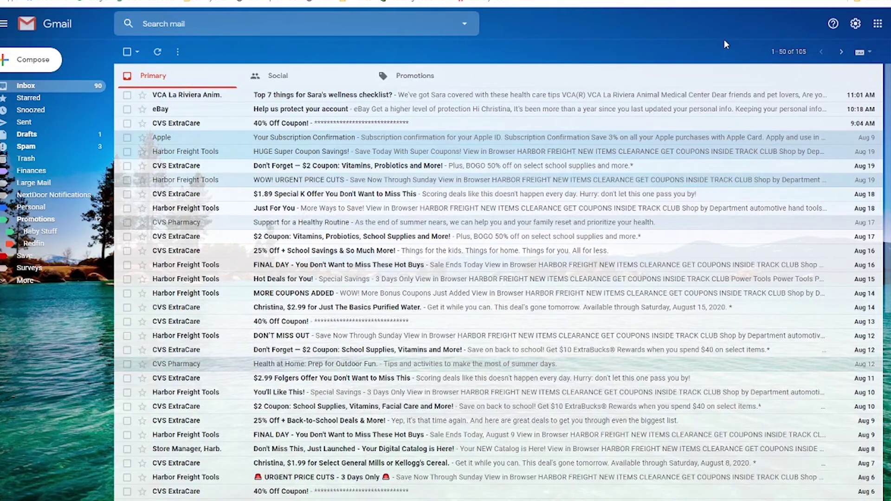
{"action": "left_click", "coordinate": [126, 155]}
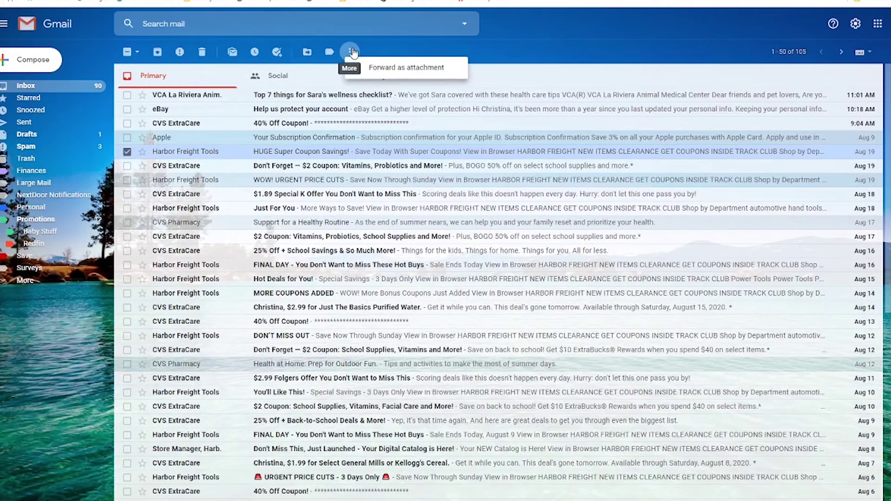
{"action": "left_click", "coordinate": [350, 52]}
{"action": "left_click", "coordinate": [381, 117]}
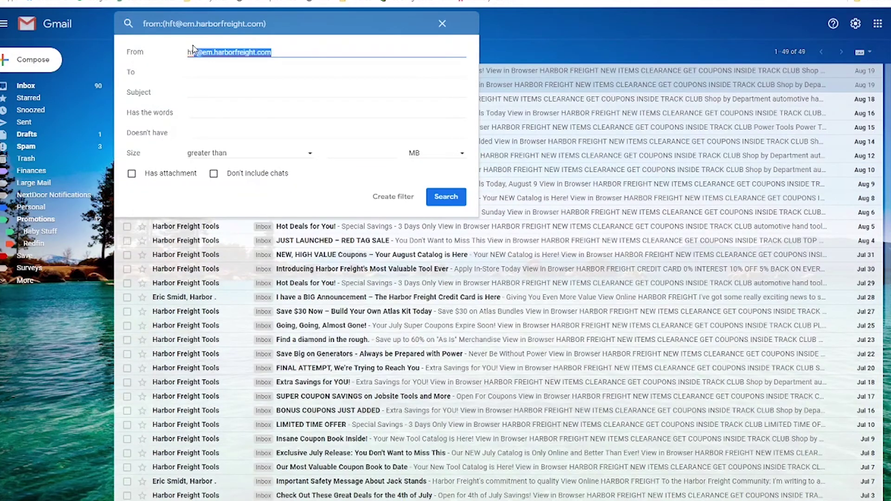
{"action": "key", "text": "BackSpace"}
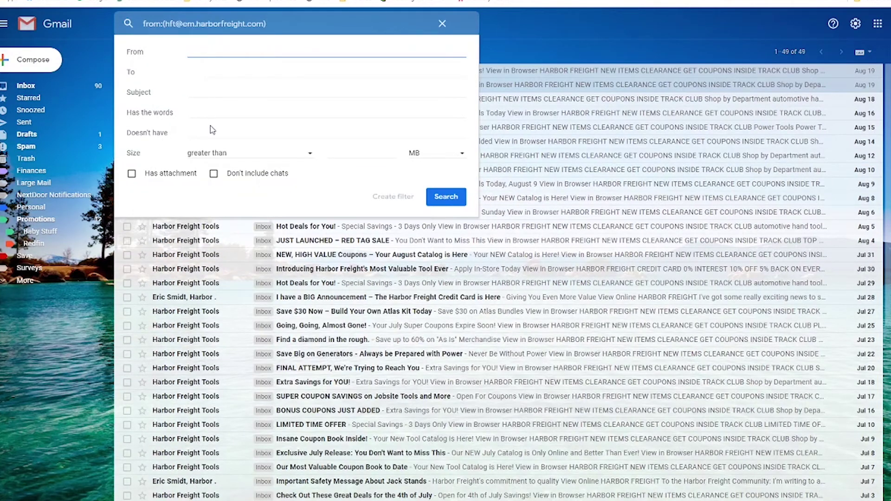
{"action": "left_click", "coordinate": [215, 114]}
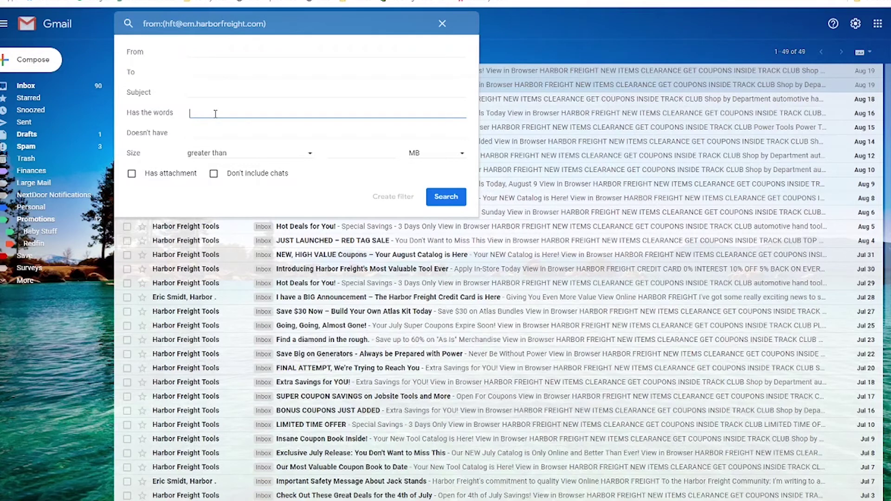
{"action": "type", "text": "unsubscribe"}
{"action": "left_click", "coordinate": [389, 200]}
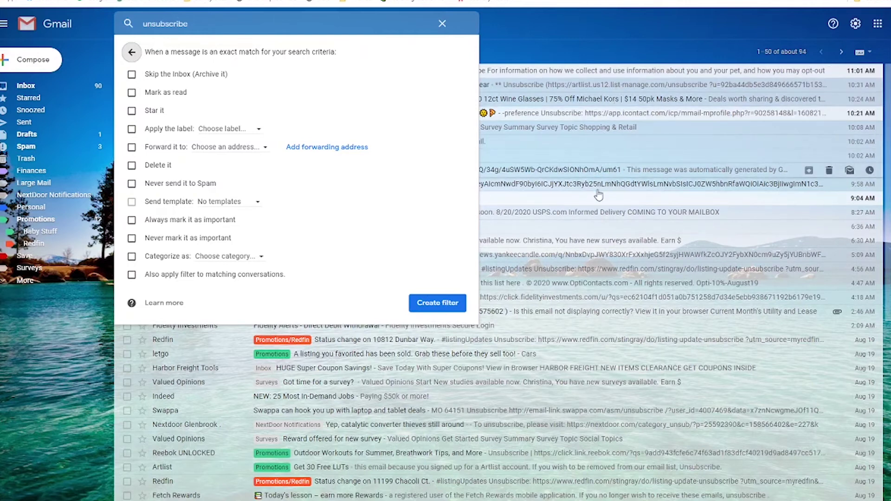
{"action": "scroll", "coordinate": [562, 412], "scroll_direction": "down", "scroll_amount": 2}
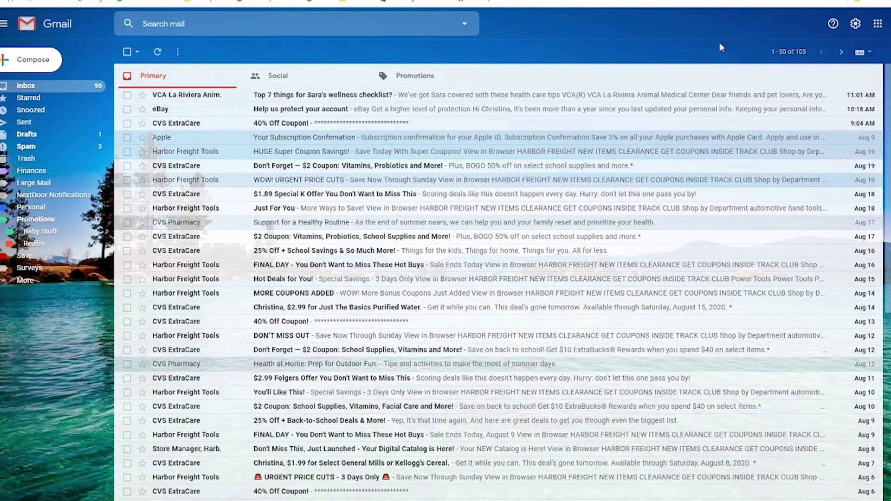
Expand the sidebar labels and switch to the All Mail view.
{"action": "left_click", "coordinate": [794, 53]}
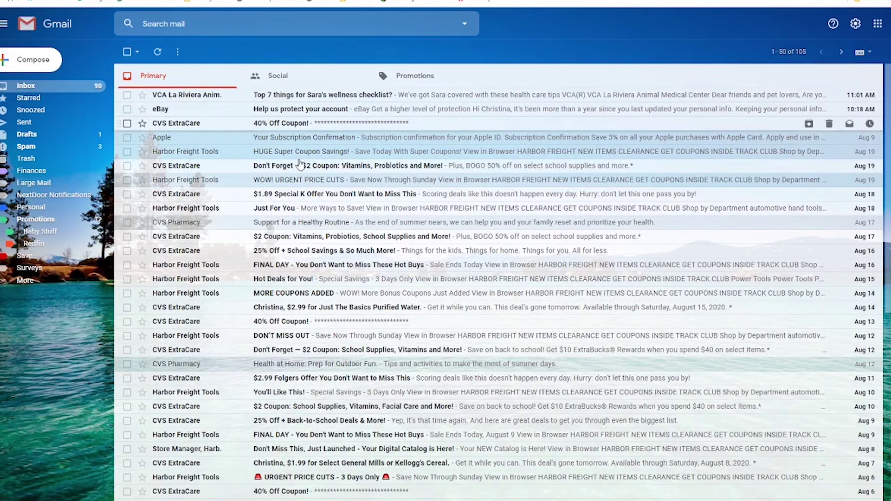
{"action": "left_click", "coordinate": [11, 282]}
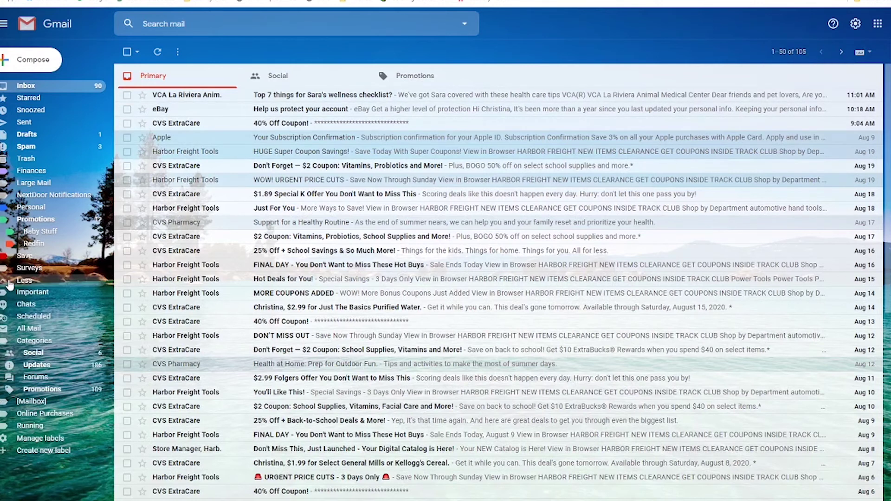
{"action": "left_click", "coordinate": [38, 331]}
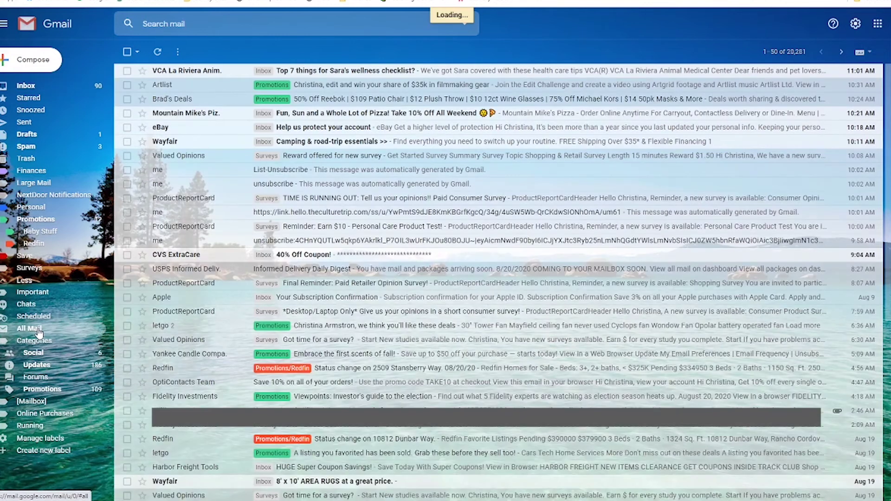
Show All Mail oldest first to review old messages, then return to newest.
{"action": "left_click", "coordinate": [792, 51]}
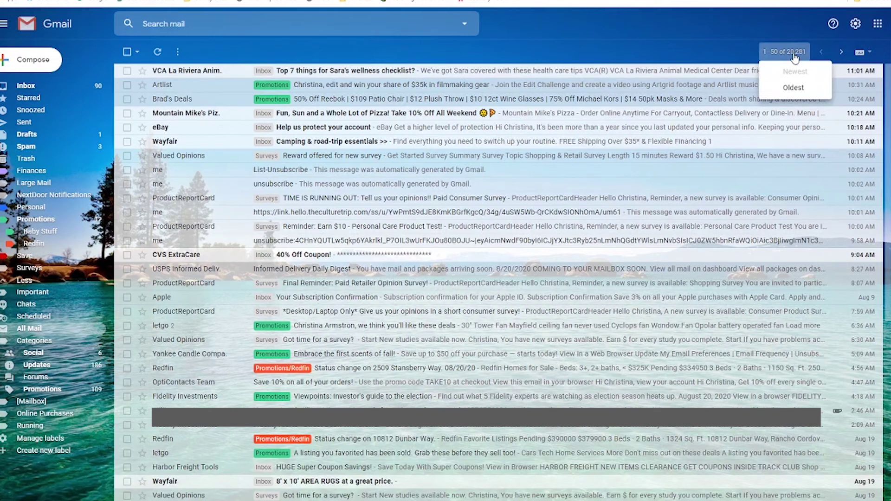
{"action": "left_click", "coordinate": [794, 87]}
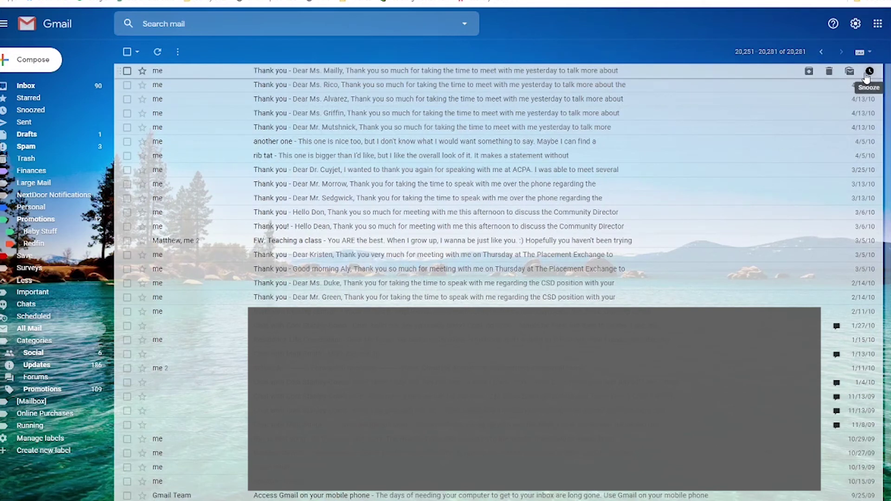
{"action": "left_click", "coordinate": [785, 52]}
{"action": "left_click", "coordinate": [780, 73]}
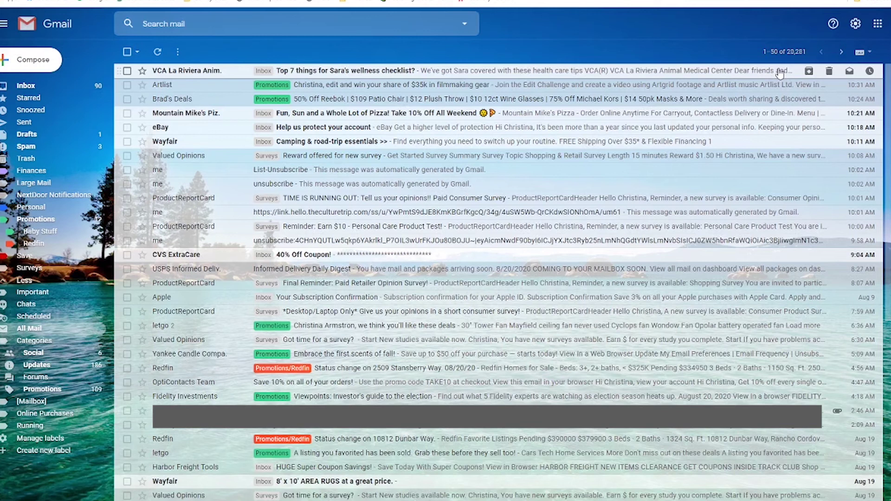
{"action": "left_click", "coordinate": [307, 28]}
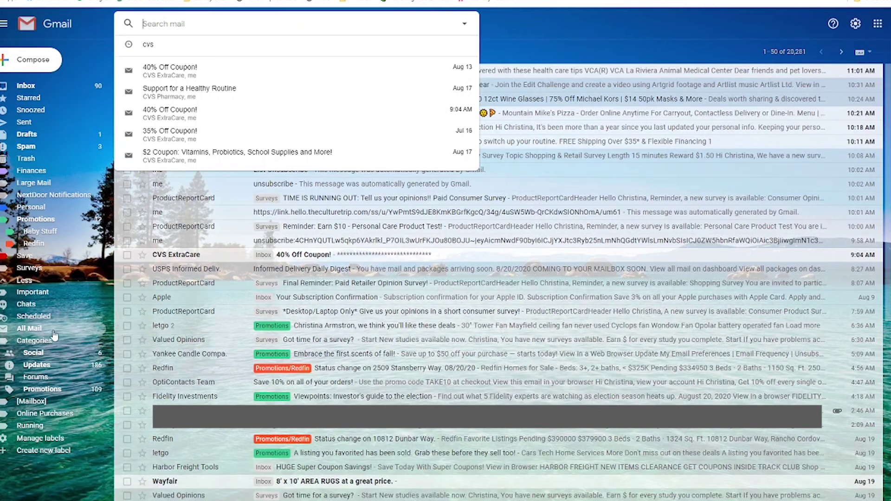
Scroll down through the All Mail conversation list.
{"action": "scroll", "coordinate": [231, 344], "scroll_direction": "down", "scroll_amount": 6}
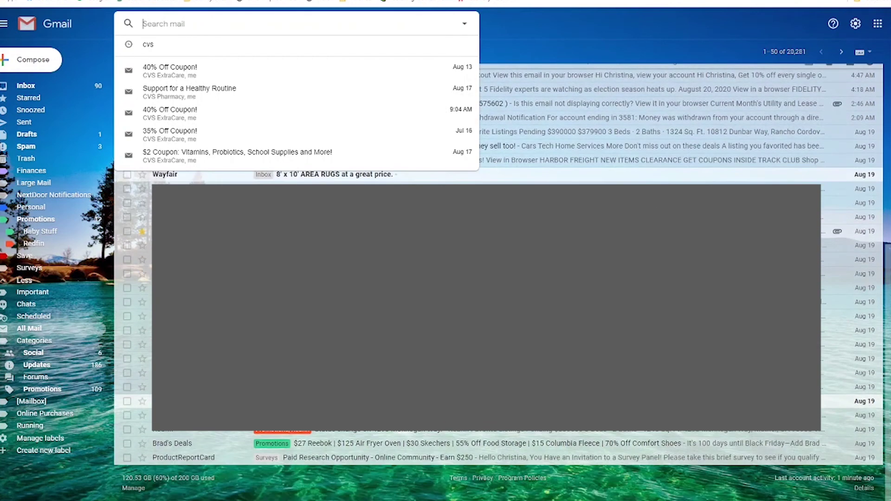